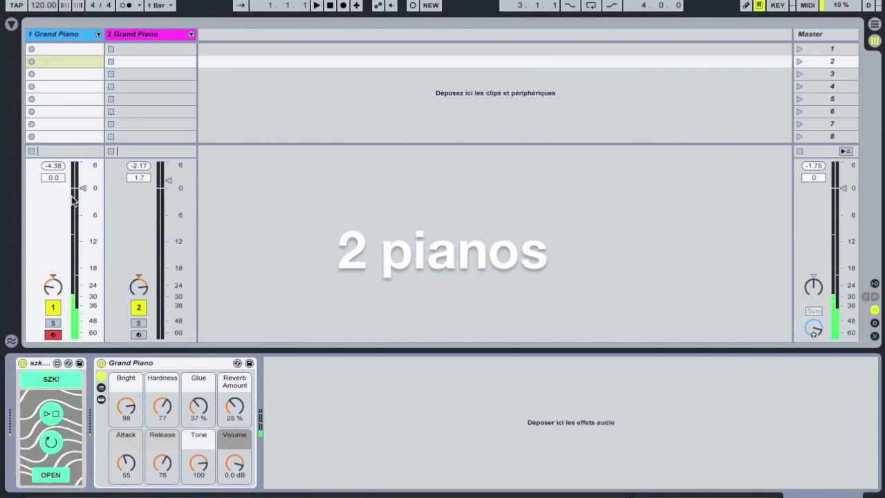
Arm the second Grand Piano track to audition its sound, and disarm it again
{"action": "left_click", "coordinate": [140, 334]}
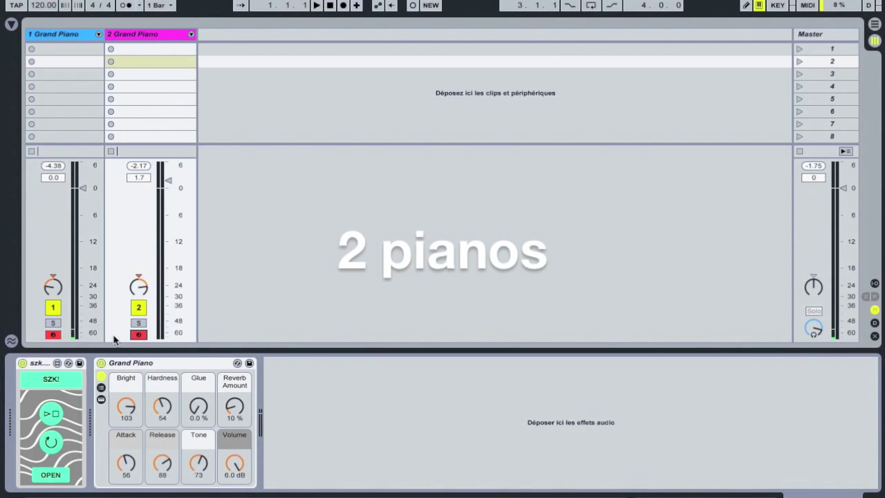
{"action": "left_click", "coordinate": [156, 36]}
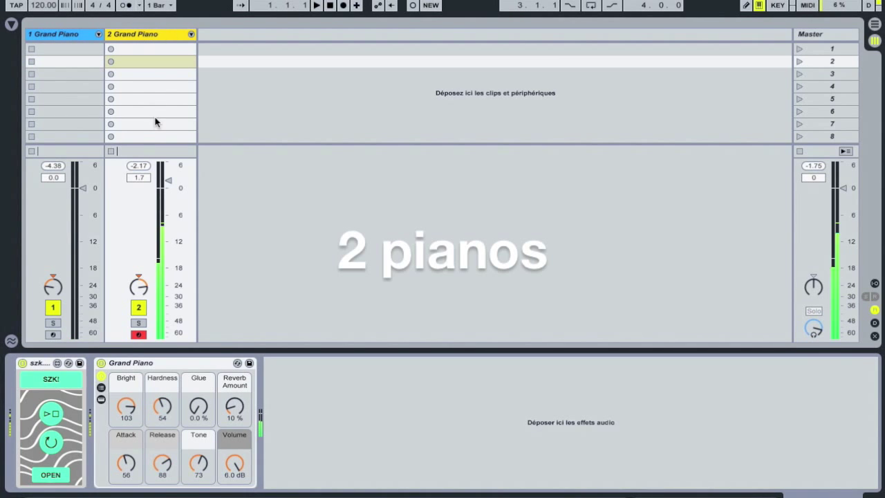
{"action": "left_click", "coordinate": [139, 334]}
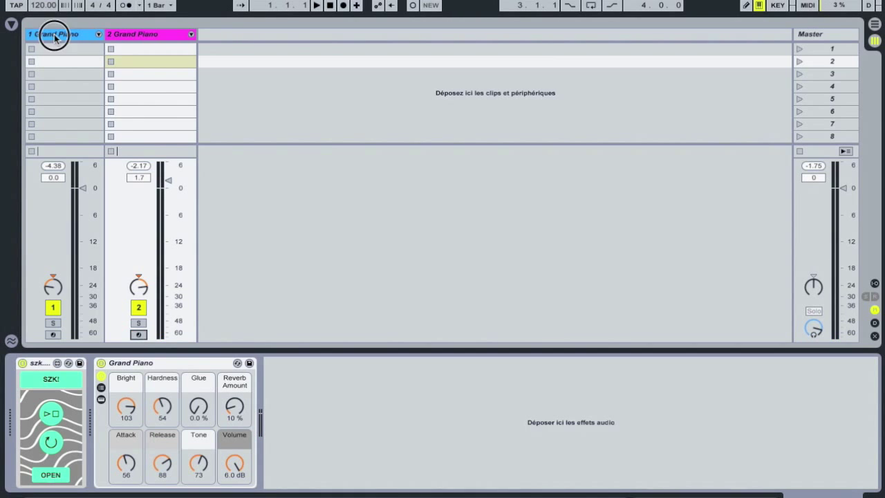
Open the MidiLoopDrawer window of both Grand Piano tracks and offset one so both sequencers are accessible
{"action": "left_click", "coordinate": [55, 37]}
{"action": "left_click", "coordinate": [51, 474]}
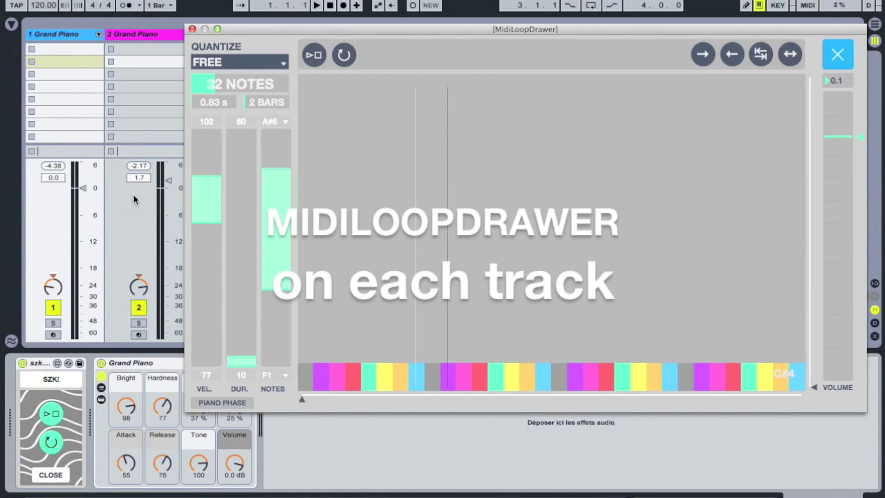
{"action": "left_click", "coordinate": [136, 38]}
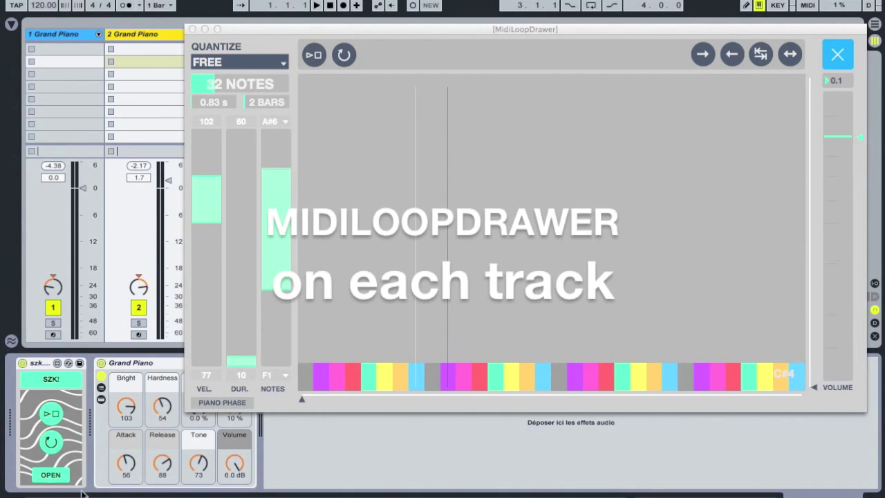
{"action": "left_click", "coordinate": [50, 474]}
{"action": "left_click_drag", "start_coordinate": [234, 30], "coordinate": [213, 11]}
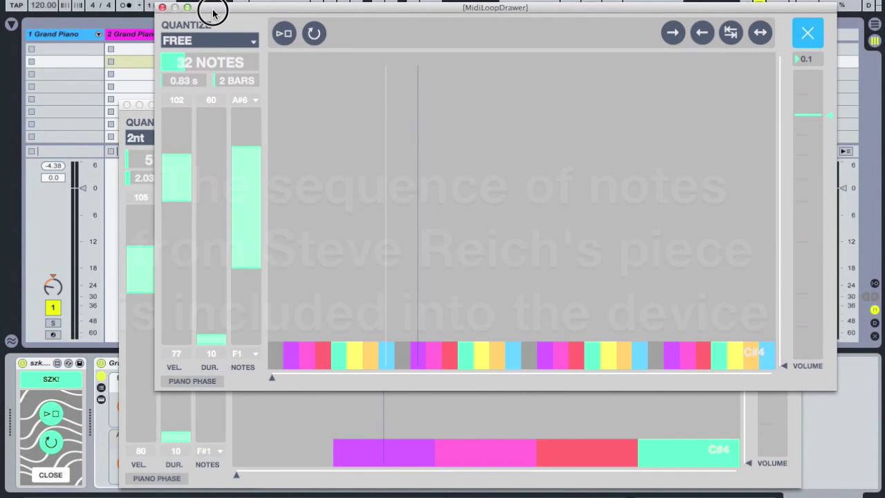
Load the Piano Phase sequence into the first track's sequencer, with a 1.90 s loop length and 1n quantize
{"action": "left_click", "coordinate": [204, 381]}
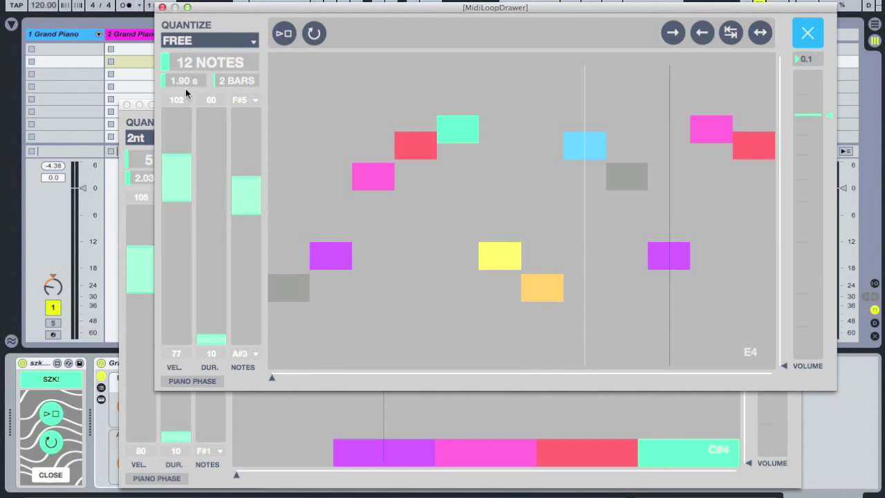
{"action": "left_click", "coordinate": [203, 40]}
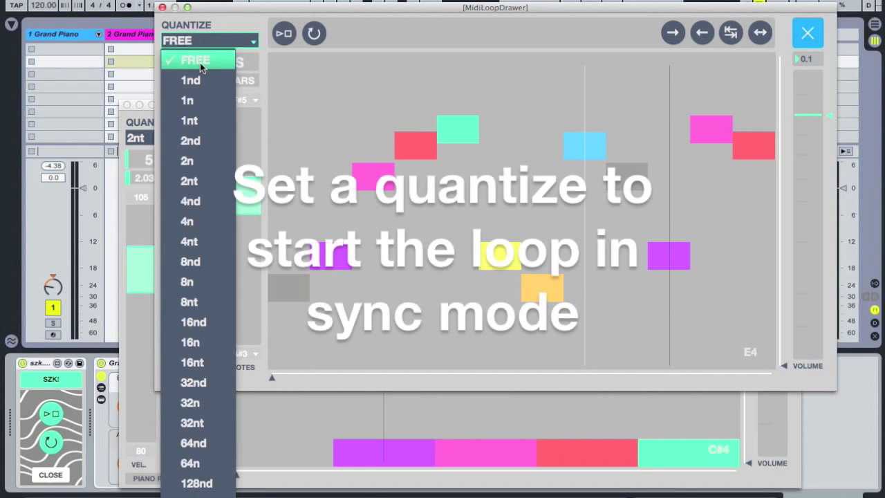
{"action": "left_click", "coordinate": [196, 102]}
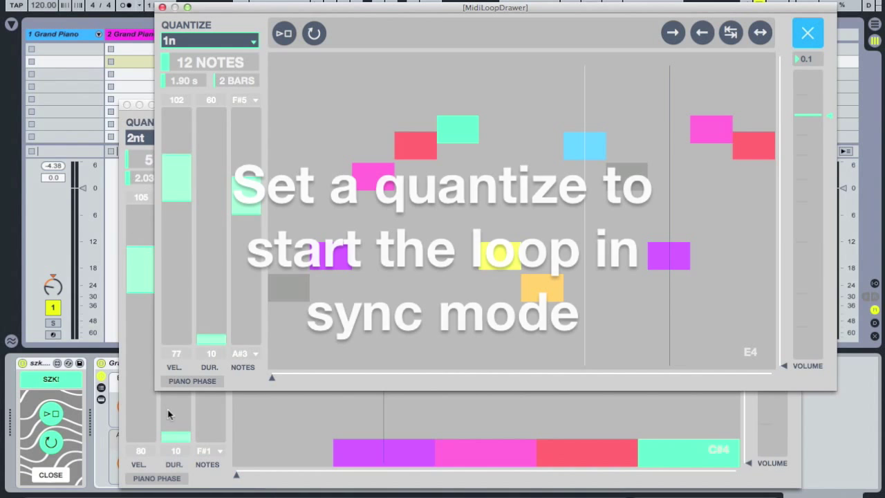
Load the Piano Phase sequence into the second track's sequencer and set its loop length to 1.90 s and quantize to 1n
{"action": "left_click", "coordinate": [255, 423]}
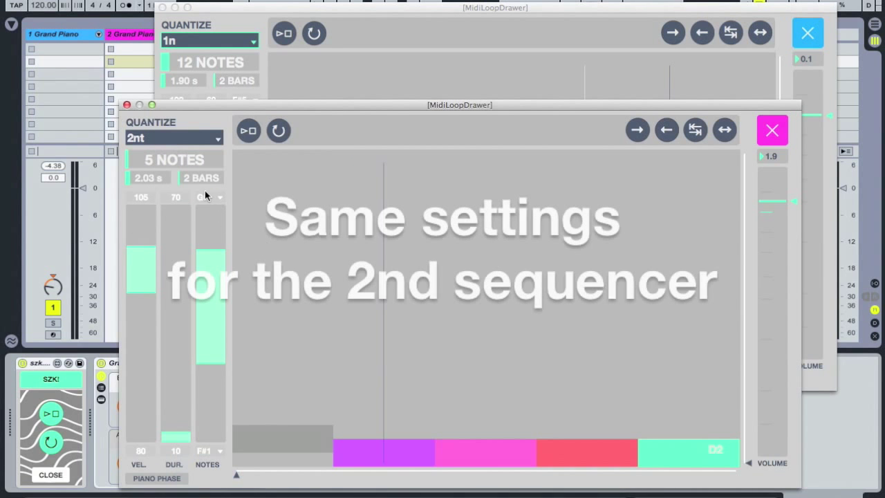
{"action": "left_click", "coordinate": [152, 482]}
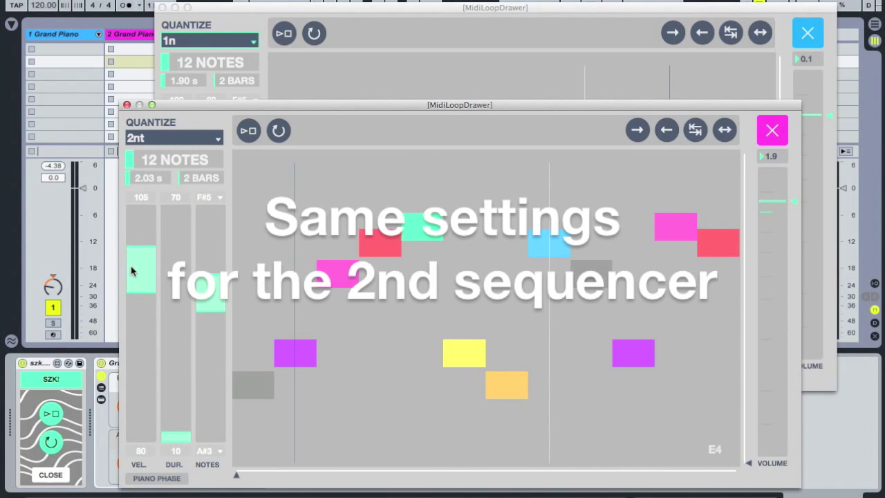
{"action": "left_click", "coordinate": [155, 181]}
{"action": "type", "text": "1"}
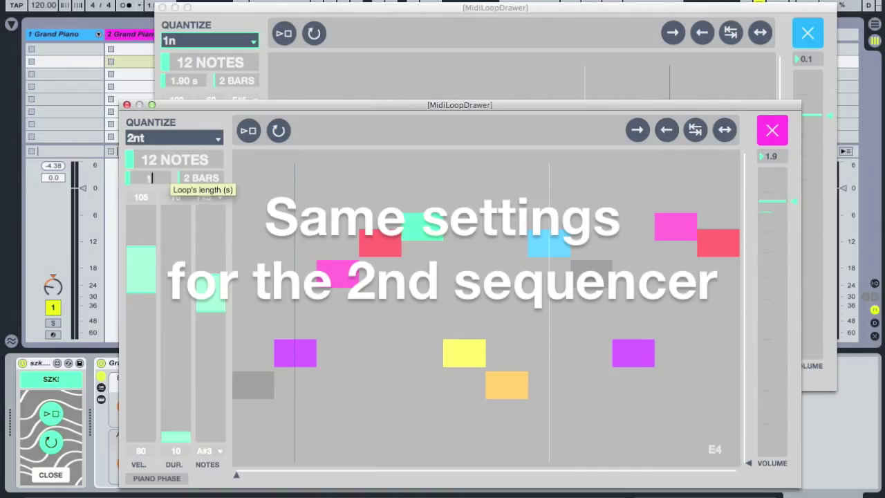
{"action": "type", "text": ".90"}
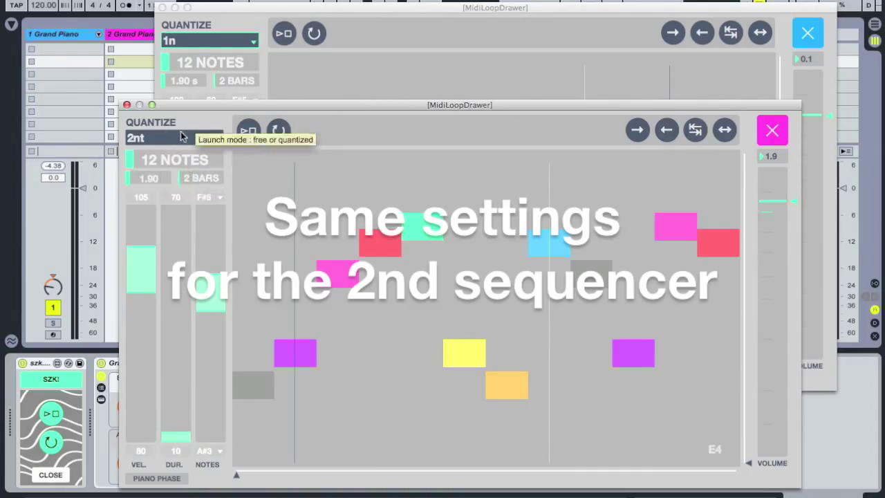
{"action": "left_click", "coordinate": [181, 136]}
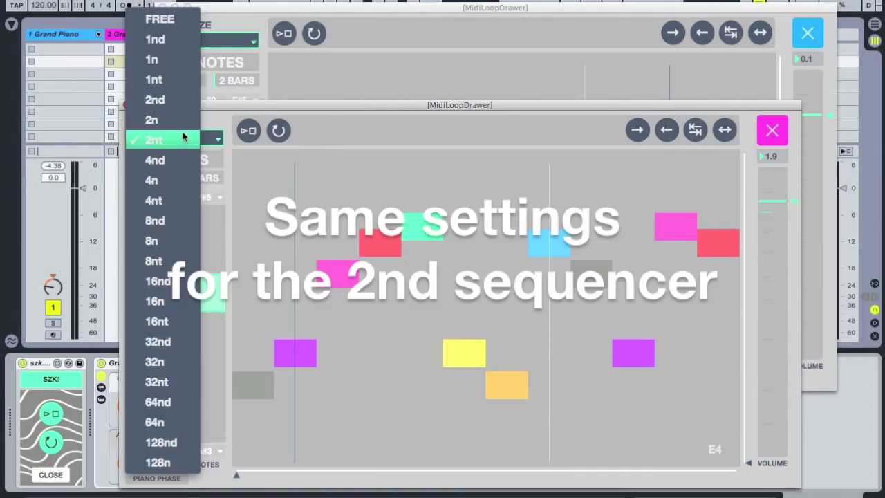
{"action": "left_click", "coordinate": [174, 60]}
Arrange the two sequencer windows so both play controls are reachable, and start both loops
{"action": "left_click_drag", "start_coordinate": [288, 106], "coordinate": [249, 72]}
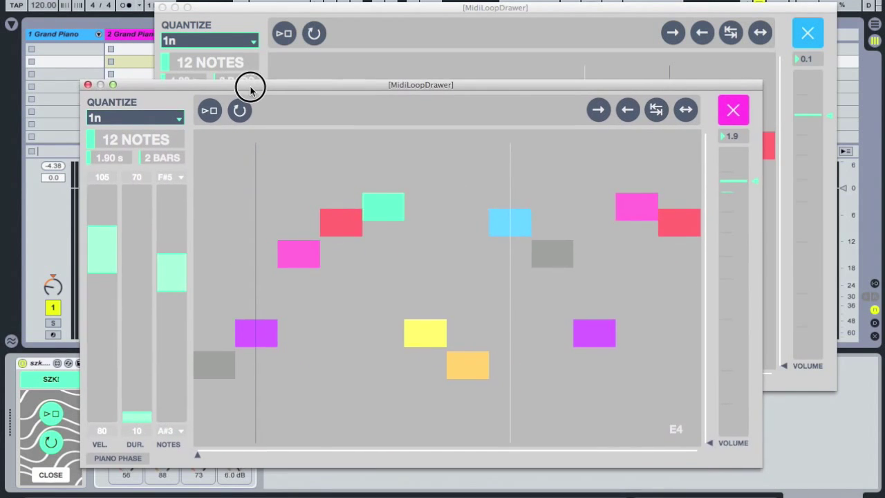
{"action": "left_click_drag", "start_coordinate": [349, 9], "coordinate": [392, 21]}
{"action": "left_click_drag", "start_coordinate": [176, 76], "coordinate": [143, 73]}
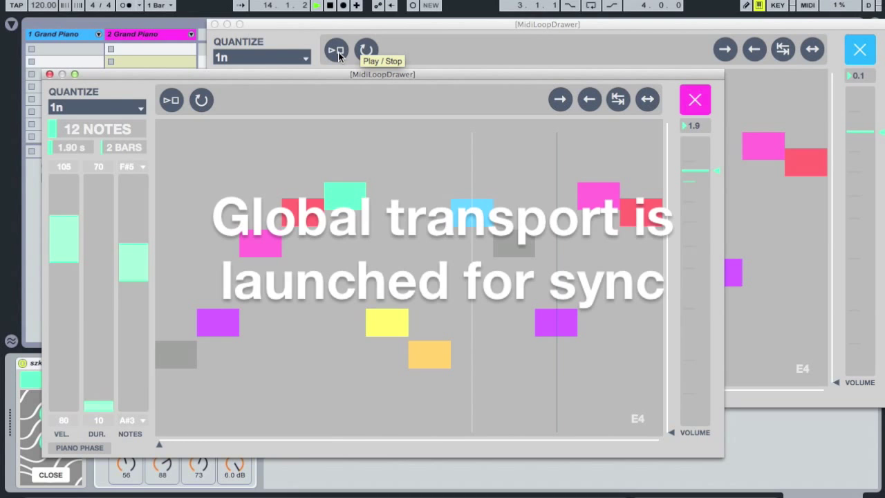
{"action": "left_click", "coordinate": [337, 51]}
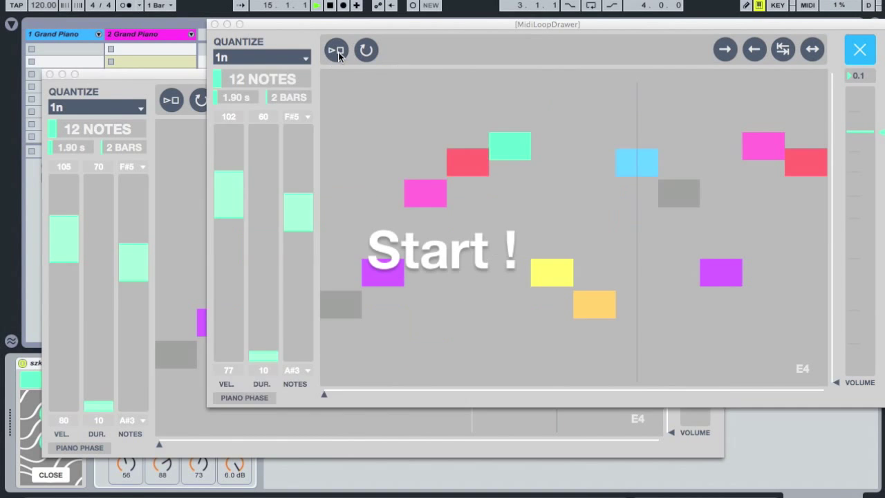
{"action": "left_click", "coordinate": [173, 100]}
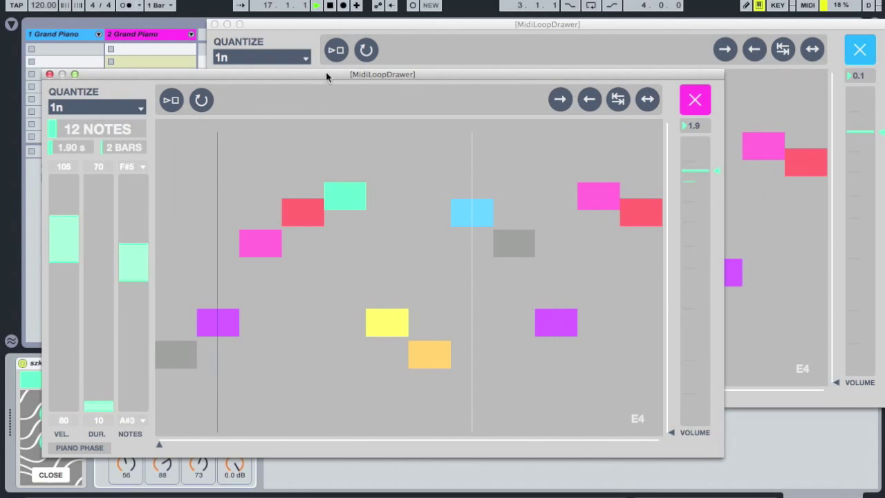
Stack the two sequencer windows one above the other and reload the Piano Phase sequence in the second sequencer
{"action": "left_click_drag", "start_coordinate": [325, 71], "coordinate": [438, 152]}
{"action": "left_click_drag", "start_coordinate": [429, 21], "coordinate": [375, 18]}
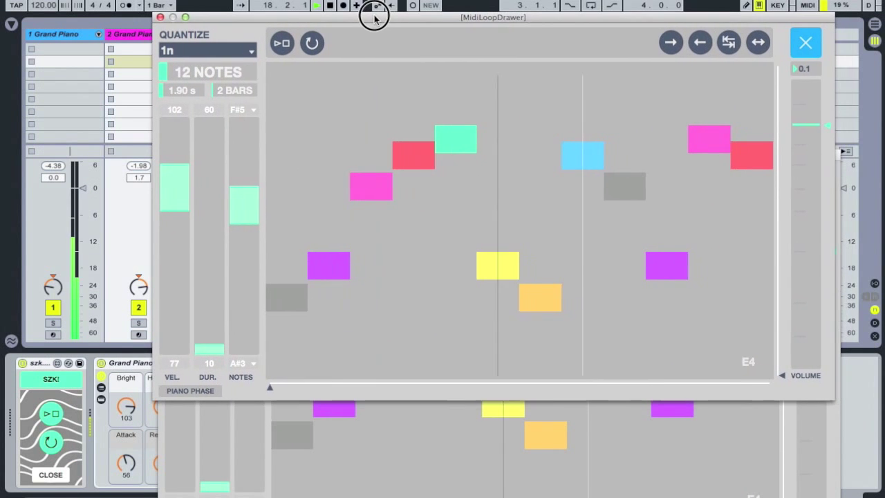
{"action": "left_click", "coordinate": [398, 415]}
{"action": "left_click_drag", "start_coordinate": [377, 157], "coordinate": [317, 116]}
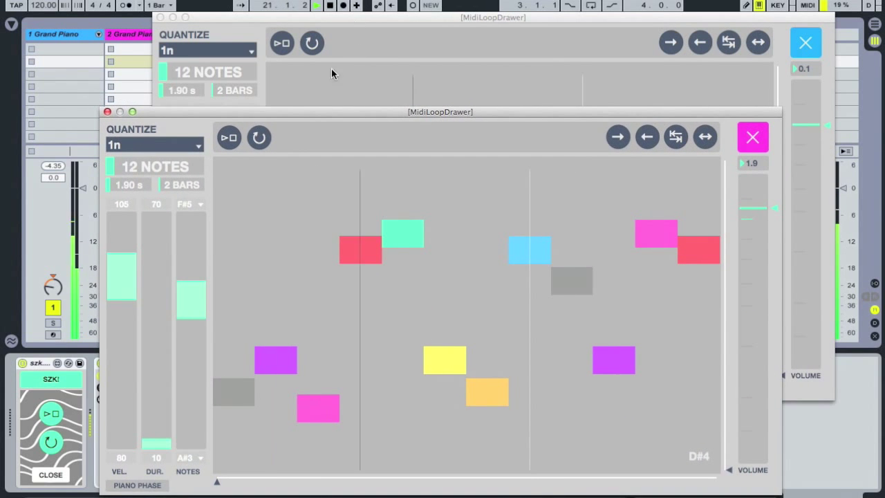
{"action": "left_click", "coordinate": [158, 487]}
{"action": "left_click_drag", "start_coordinate": [349, 23], "coordinate": [297, 24]}
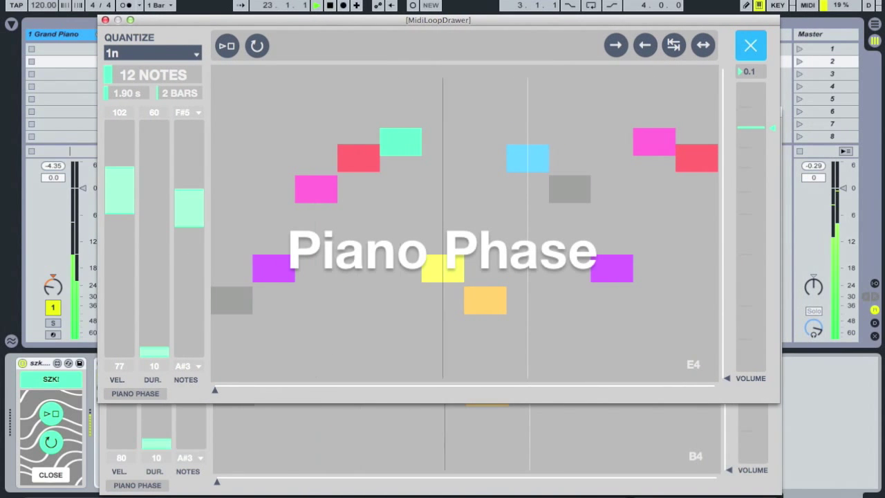
In the second sequencer, set the velocity range to 80–88 and the note duration range to 20–150
{"action": "left_click", "coordinate": [307, 484]}
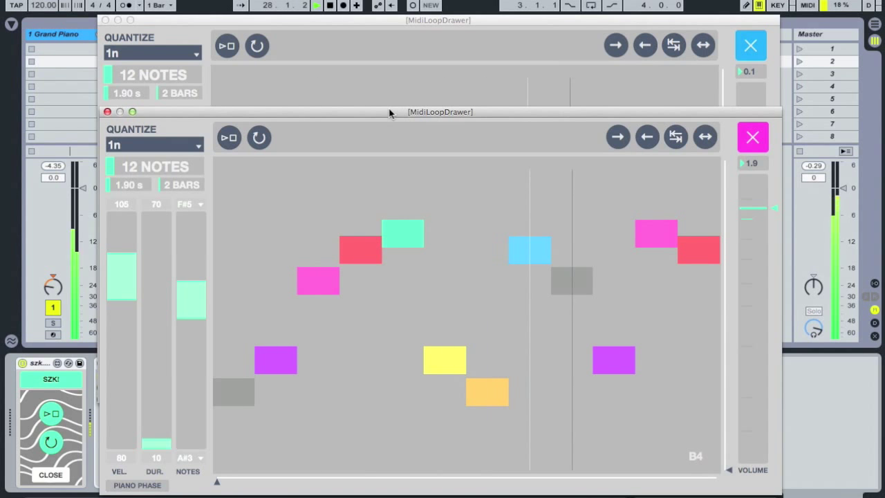
{"action": "mouse_move", "coordinate": [166, 445]}
{"action": "left_mouse_down"}
{"action": "mouse_move", "coordinate": [165, 430]}
{"action": "mouse_move", "coordinate": [168, 442]}
{"action": "left_mouse_up"}
{"action": "left_click", "coordinate": [128, 352]}
{"action": "left_click", "coordinate": [128, 381]}
{"action": "left_click_drag", "start_coordinate": [117, 251], "coordinate": [126, 344]}
{"action": "mouse_move", "coordinate": [146, 420]}
{"action": "left_mouse_down"}
{"action": "mouse_move", "coordinate": [152, 391]}
{"action": "mouse_move", "coordinate": [159, 453]}
{"action": "mouse_move", "coordinate": [158, 428]}
{"action": "left_mouse_up"}
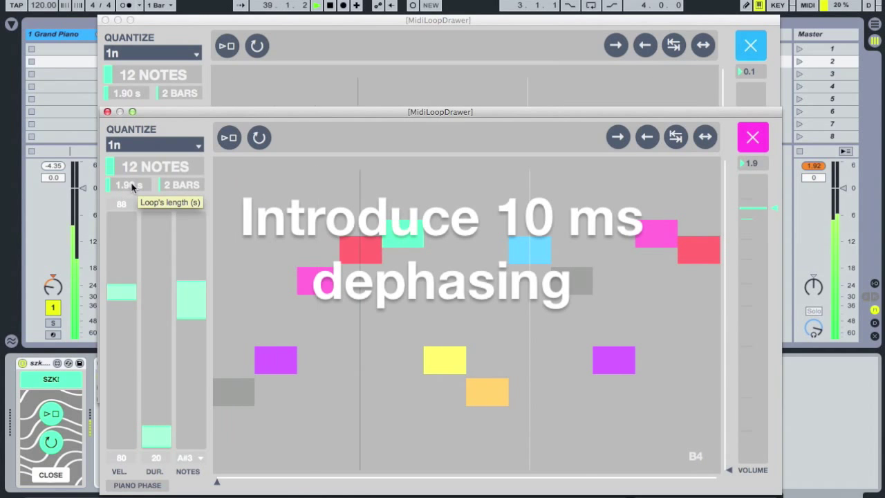
Dephase the loops by setting the second sequencer's length to 1.91 s, and after a while match the first sequencer to 1.91 s
{"action": "left_click", "coordinate": [131, 185]}
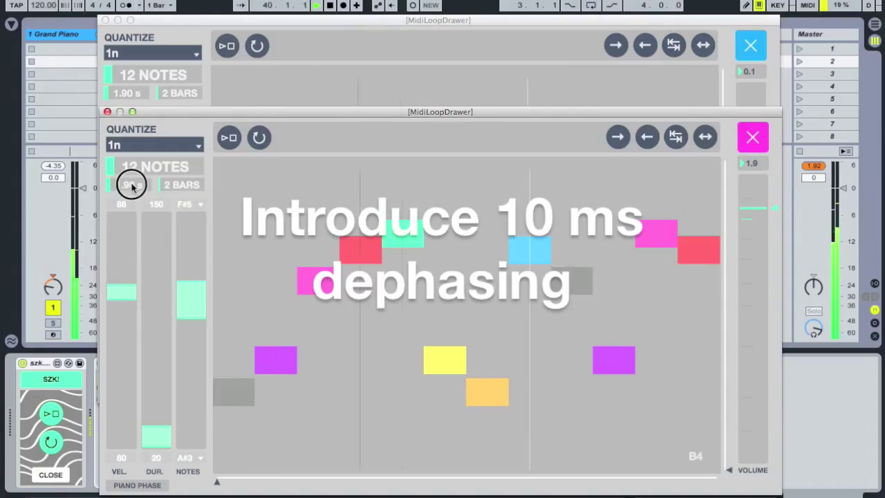
{"action": "left_click_drag", "start_coordinate": [131, 183], "coordinate": [131, 181]}
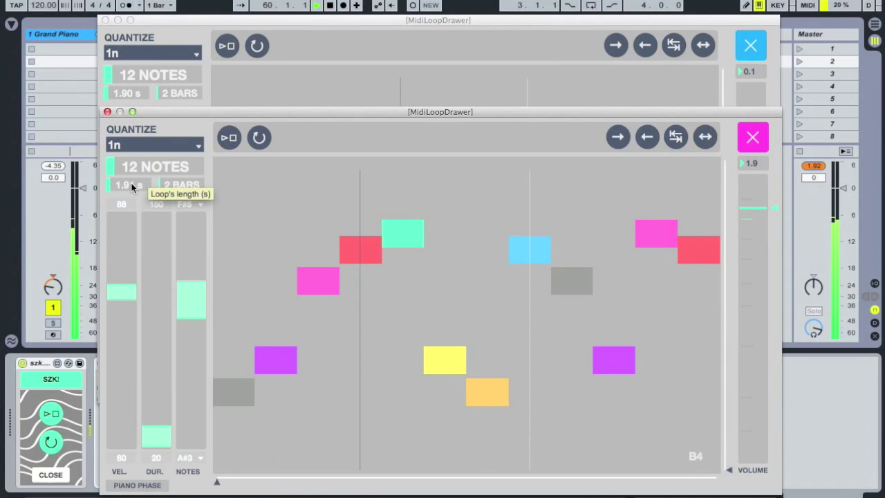
{"action": "left_click", "coordinate": [178, 20]}
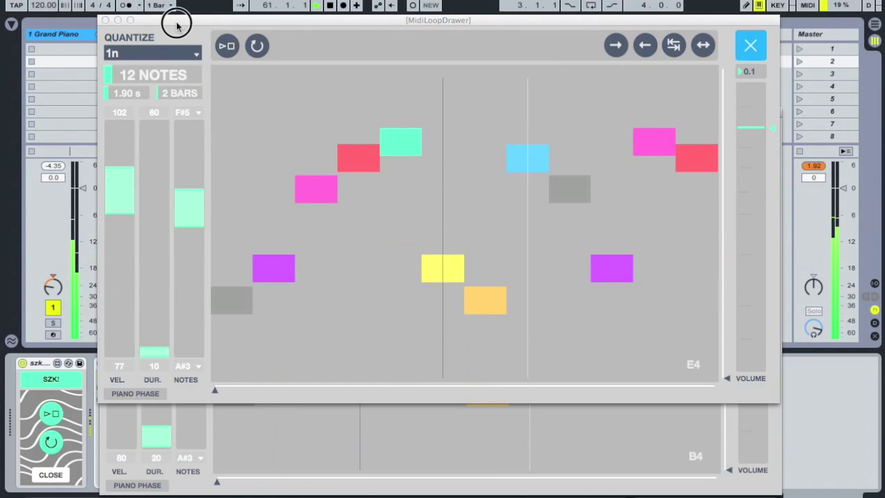
{"action": "left_click", "coordinate": [130, 99]}
{"action": "left_click_drag", "start_coordinate": [130, 99], "coordinate": [129, 94]}
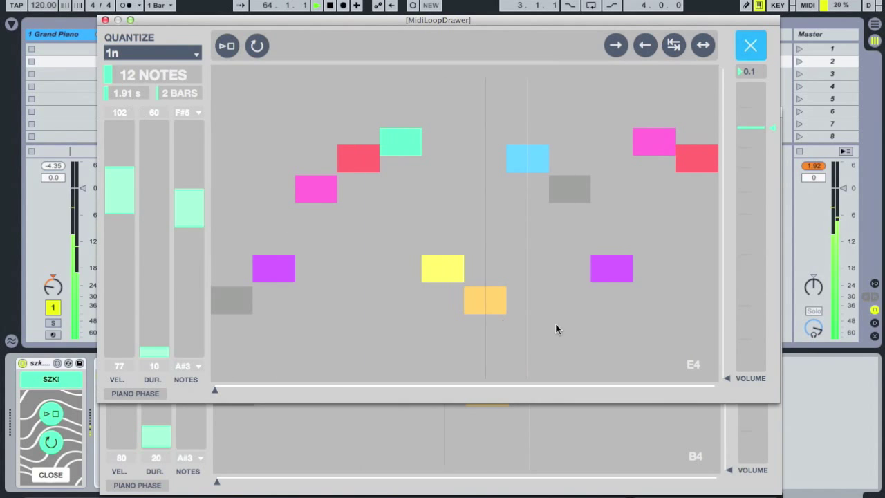
Increase the second sequencer's loop length to 1.95 s for a stronger dephasing
{"action": "left_click", "coordinate": [539, 464]}
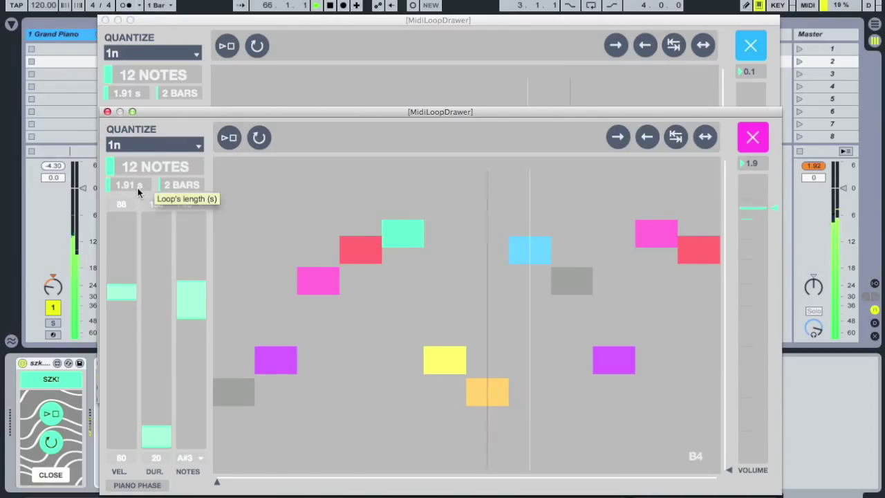
{"action": "left_click_drag", "start_coordinate": [137, 192], "coordinate": [135, 185]}
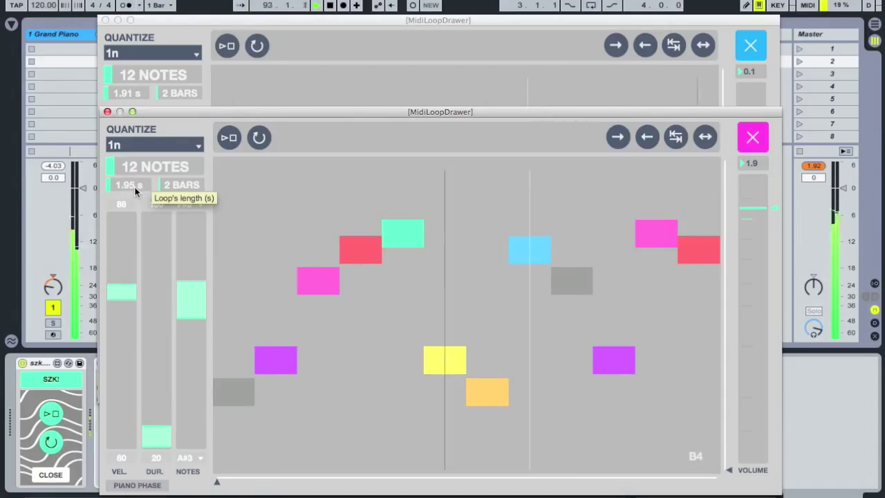
In the first sequencer, set the loop length to 1.90 s, the velocity range to 83–106 and the duration range to 10–200
{"action": "left_click", "coordinate": [183, 29]}
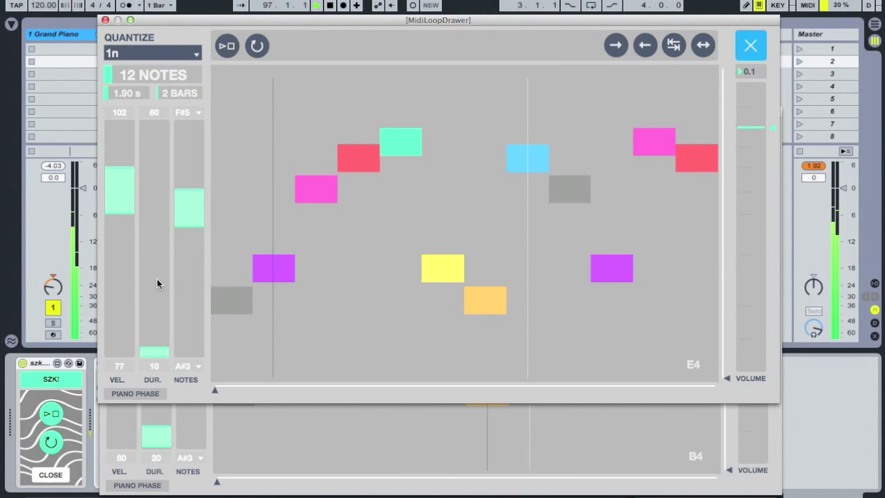
{"action": "left_click_drag", "start_coordinate": [122, 164], "coordinate": [125, 183]}
{"action": "left_click_drag", "start_coordinate": [163, 350], "coordinate": [158, 332]}
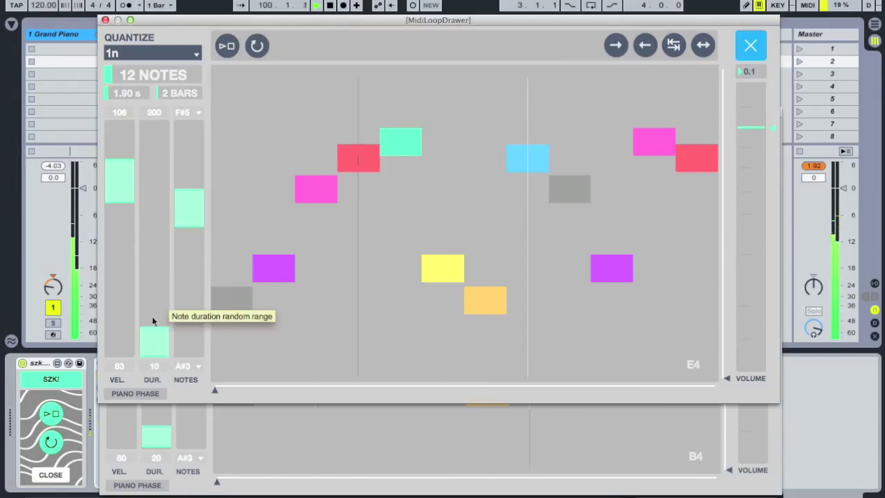
In the second sequencer, set the velocity range to 82–92 and the note duration range to 60–170
{"action": "left_click", "coordinate": [192, 488]}
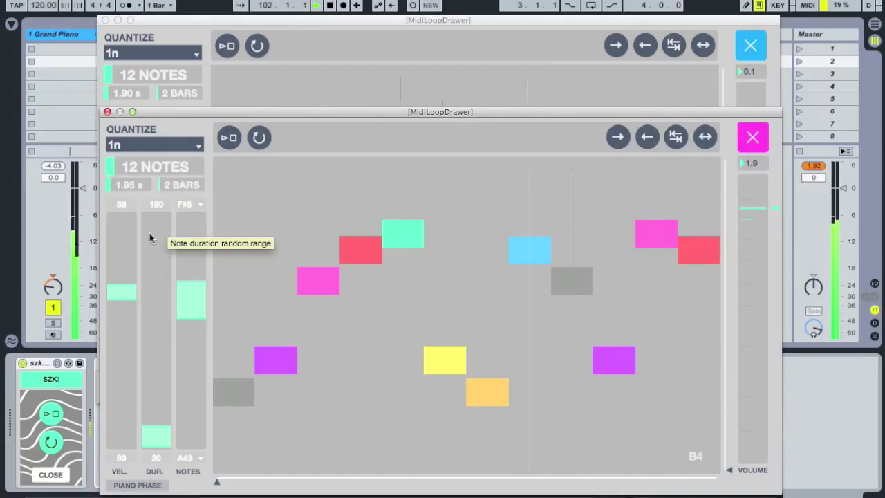
{"action": "left_click", "coordinate": [122, 267]}
{"action": "mouse_move", "coordinate": [122, 267]}
{"action": "left_mouse_down"}
{"action": "mouse_move", "coordinate": [124, 297]}
{"action": "mouse_move", "coordinate": [125, 277]}
{"action": "left_mouse_up"}
{"action": "left_click", "coordinate": [154, 440]}
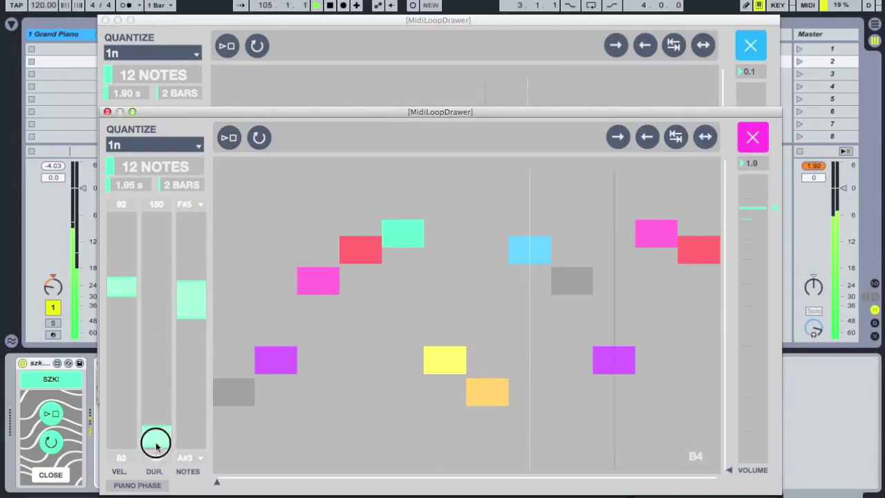
{"action": "left_click", "coordinate": [157, 429]}
{"action": "left_click_drag", "start_coordinate": [156, 429], "coordinate": [154, 422]}
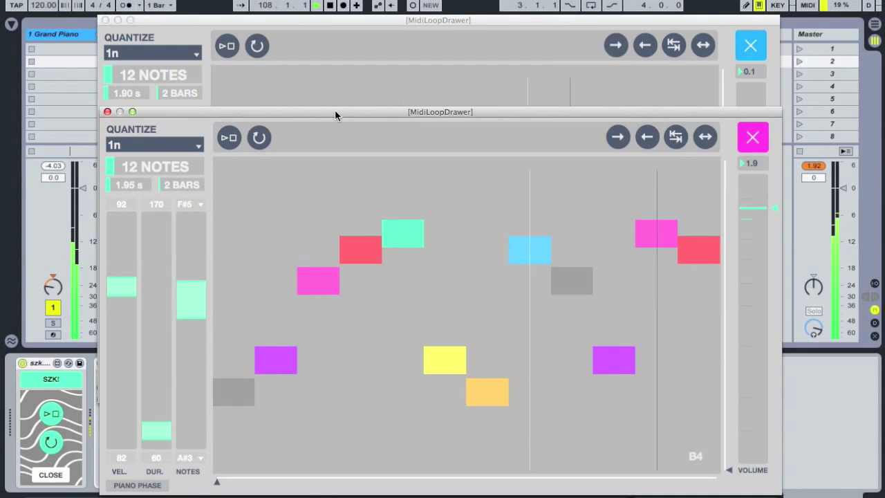
Shift both sequencer windows aside to uncover the mixer strips of the two piano tracks
{"action": "left_click_drag", "start_coordinate": [335, 109], "coordinate": [385, 108]}
{"action": "left_click_drag", "start_coordinate": [375, 26], "coordinate": [440, 24]}
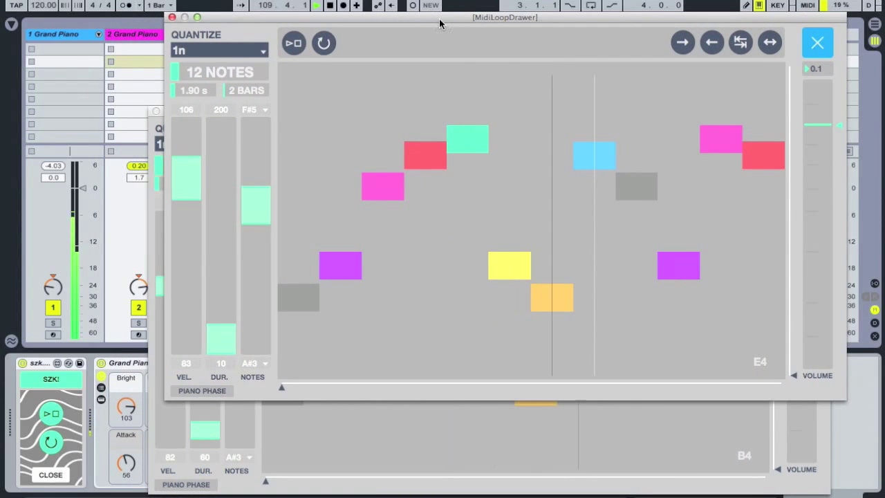
Line up the two sequencer windows and set the loop length to 1.95 s in the first sequencer and 1.85 s in the second
{"action": "left_click", "coordinate": [366, 481]}
{"action": "left_click_drag", "start_coordinate": [388, 116], "coordinate": [400, 112]}
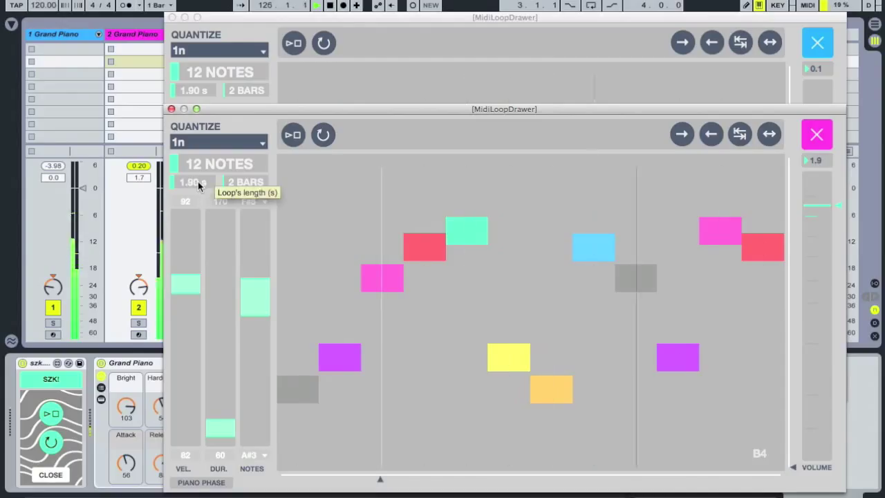
{"action": "left_click", "coordinate": [191, 93]}
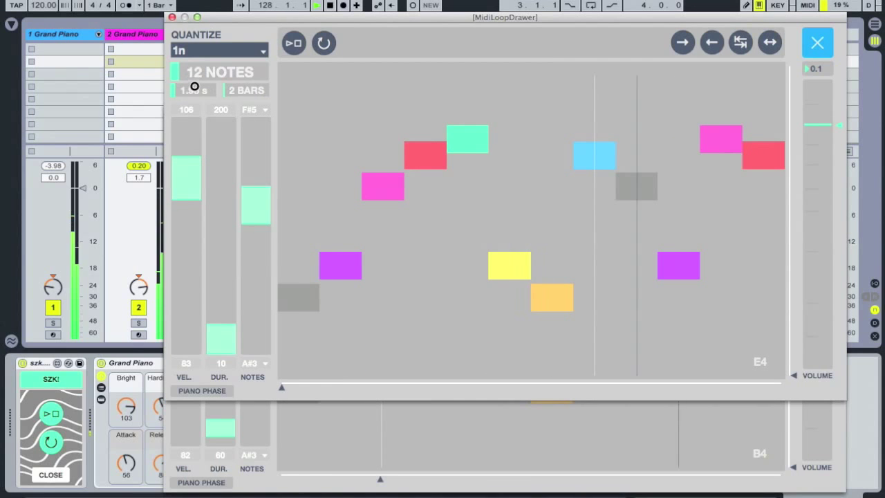
{"action": "left_click", "coordinate": [257, 430]}
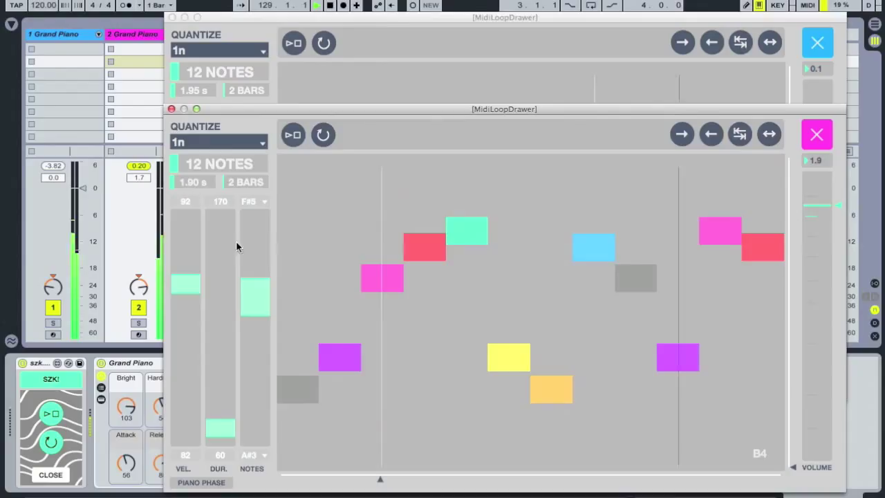
{"action": "left_click_drag", "start_coordinate": [201, 185], "coordinate": [204, 198]}
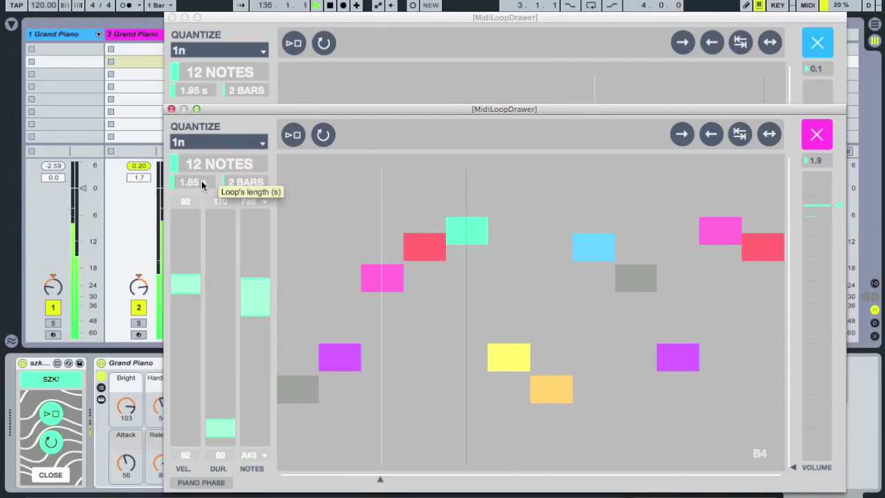
Spread the two sequencer windows apart so the playback controls of both are reachable, and stop both loops
{"action": "left_click_drag", "start_coordinate": [290, 108], "coordinate": [129, 80]}
{"action": "left_click", "coordinate": [221, 21]}
{"action": "left_click_drag", "start_coordinate": [240, 31], "coordinate": [330, 44]}
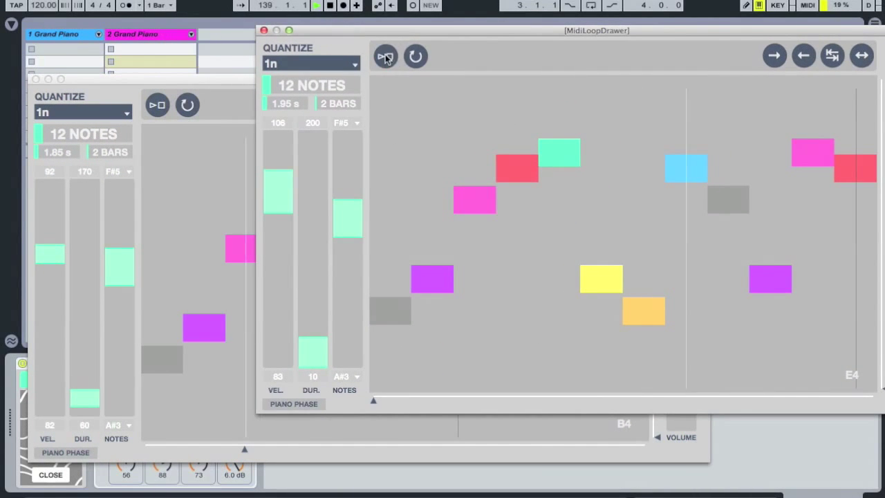
{"action": "left_click", "coordinate": [161, 105]}
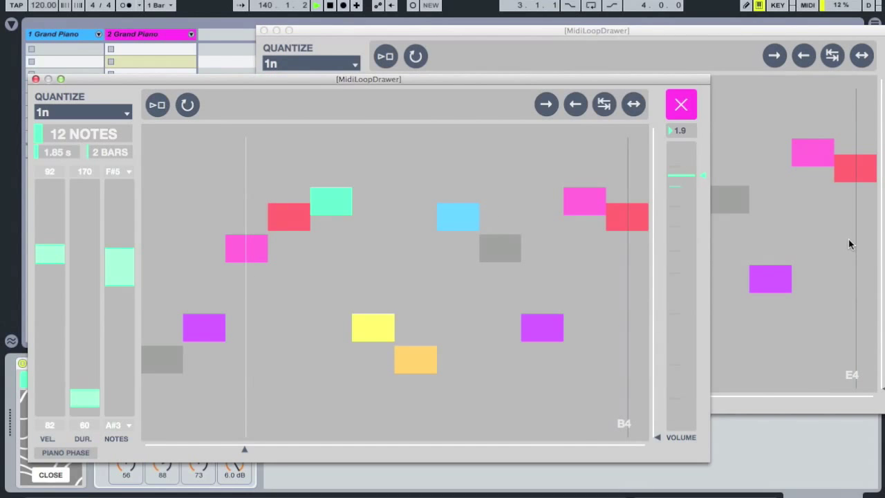